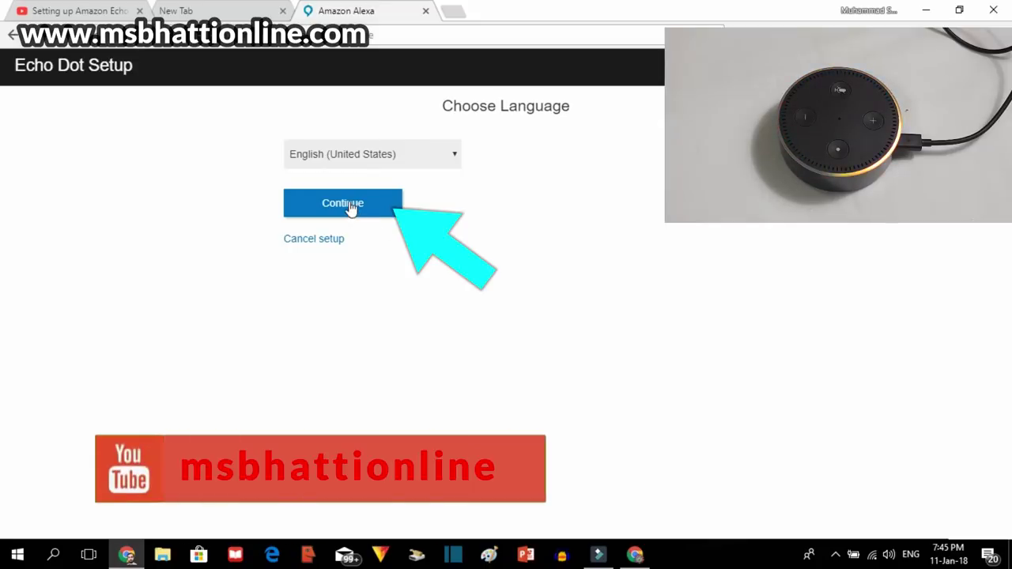
- Accept English (United States) as the Echo Dot language and connect the computer to the open Amazon-JJ8 Wi-Fi network with automatic connection
click(350, 208)
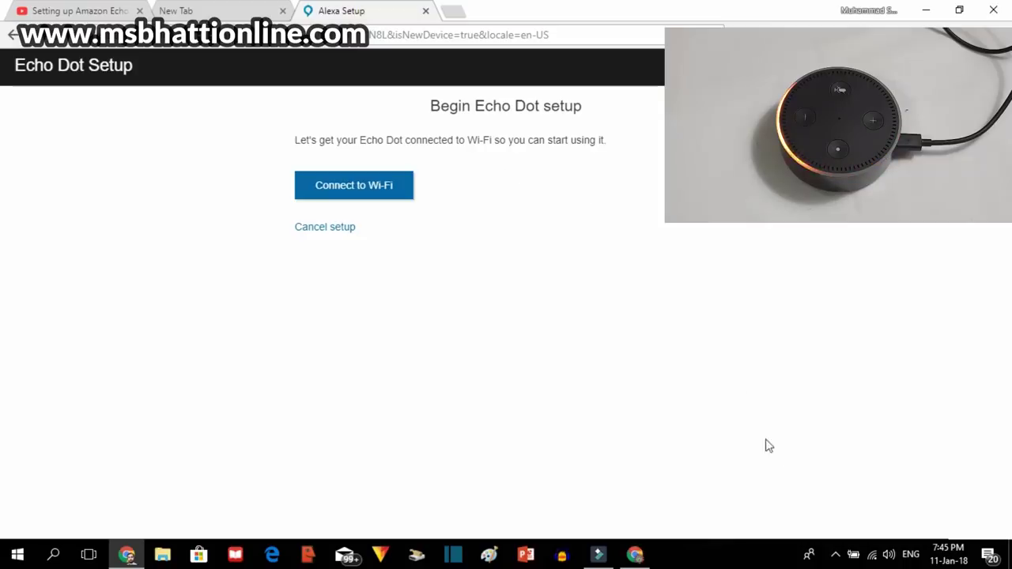
click(872, 556)
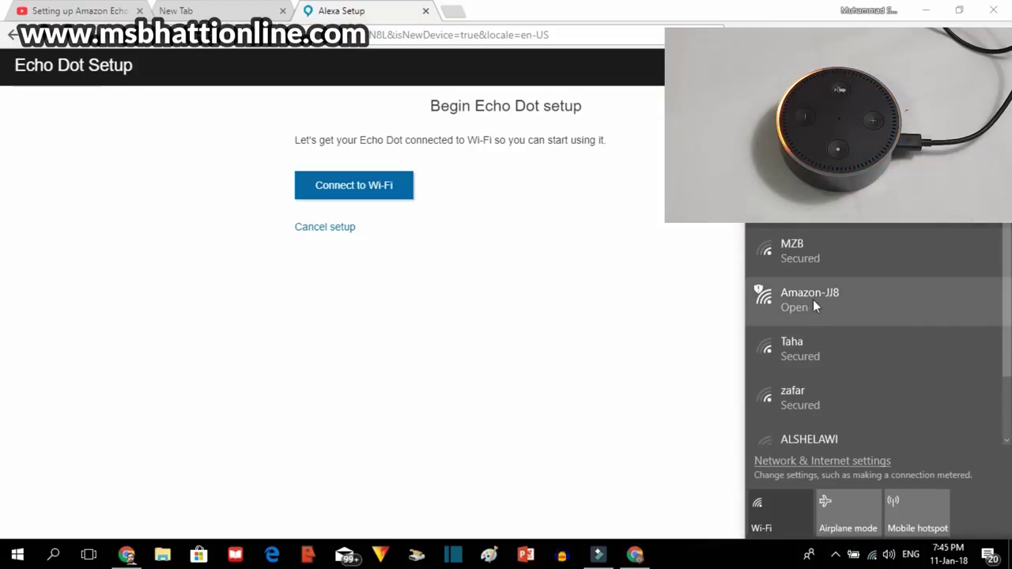
click(819, 304)
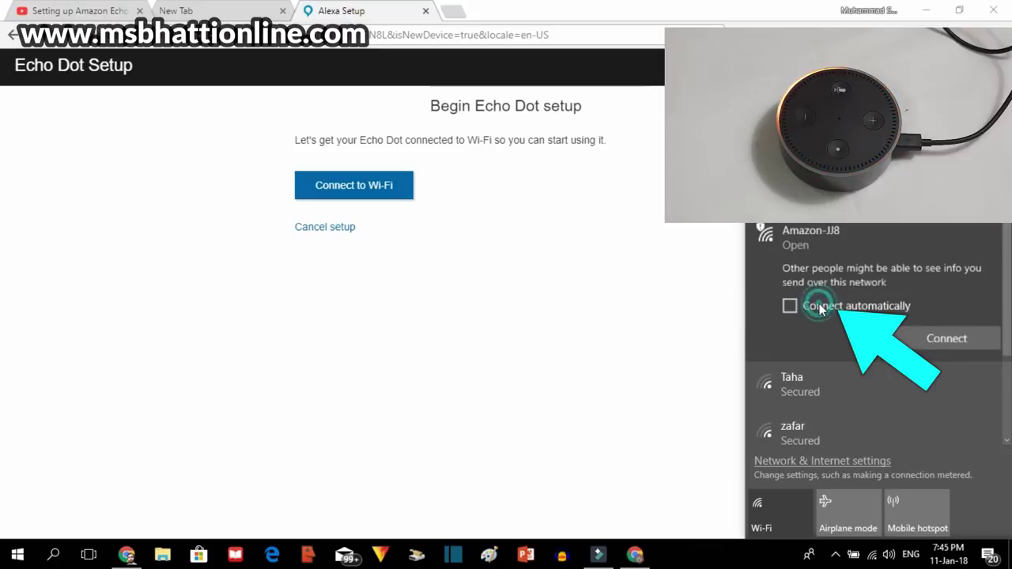
click(789, 305)
click(939, 347)
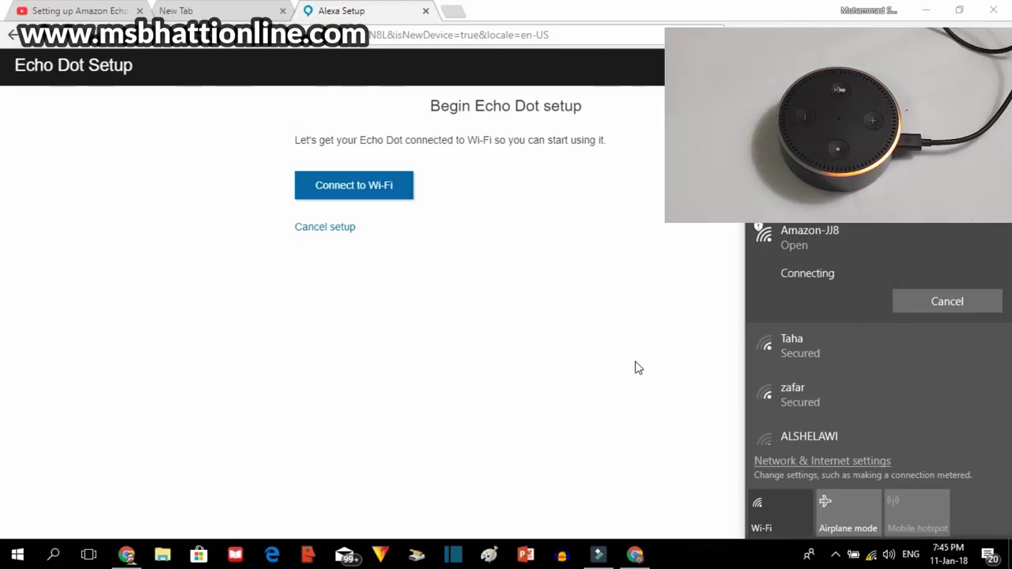
click(579, 380)
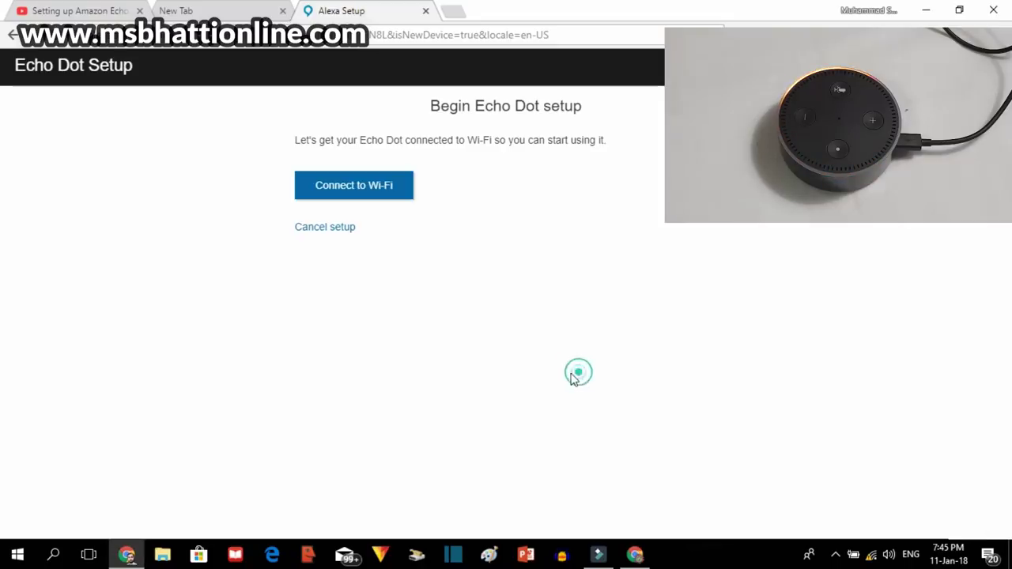
- Start the Echo Dot's Wi-Fi connection and continue past the orange light and connected pages to the network selection
click(374, 194)
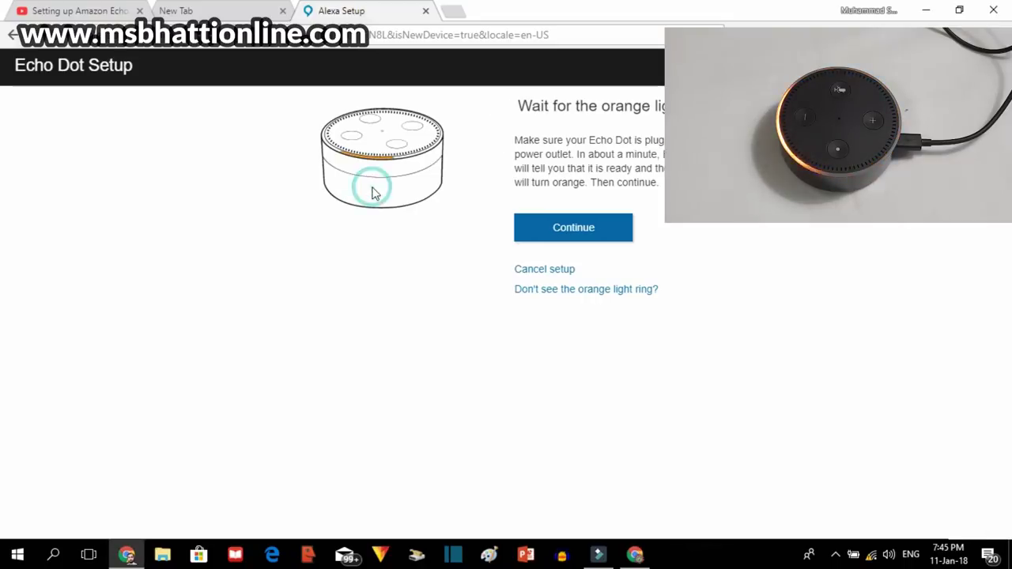
click(589, 230)
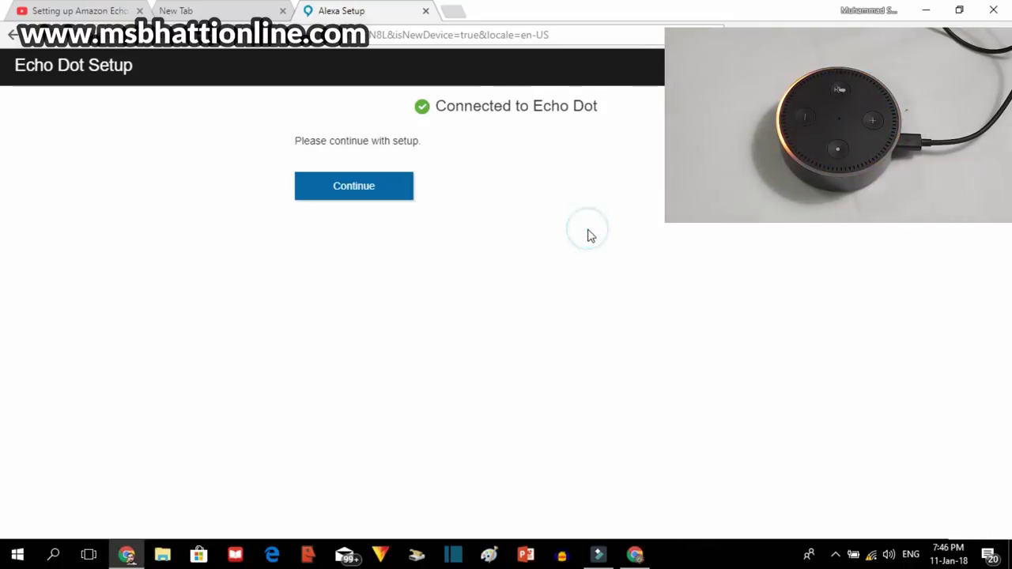
click(374, 194)
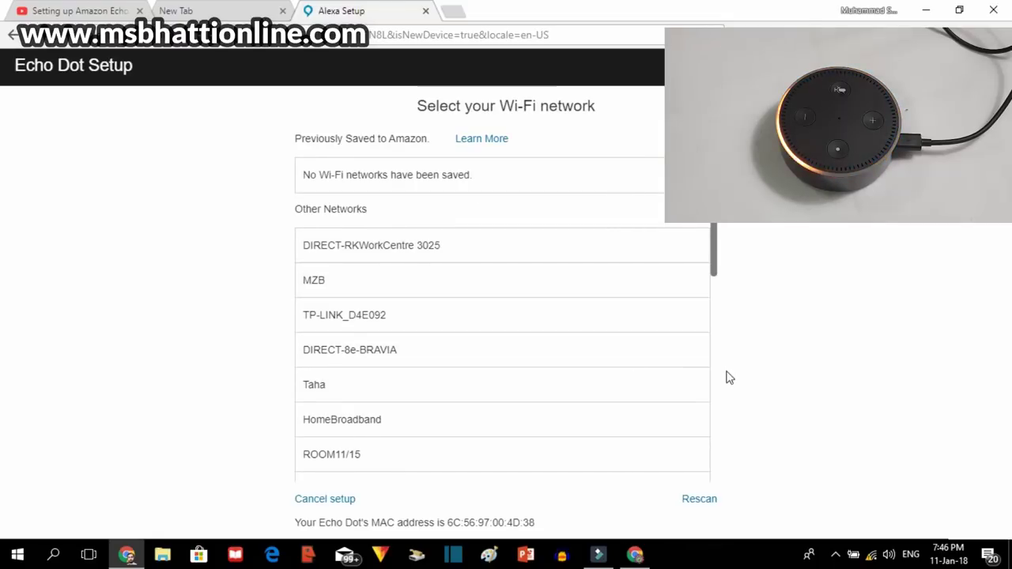
- Examine the full list of other Wi-Fi networks for the one the Echo Dot should use
scroll(451, 409, down, 2)
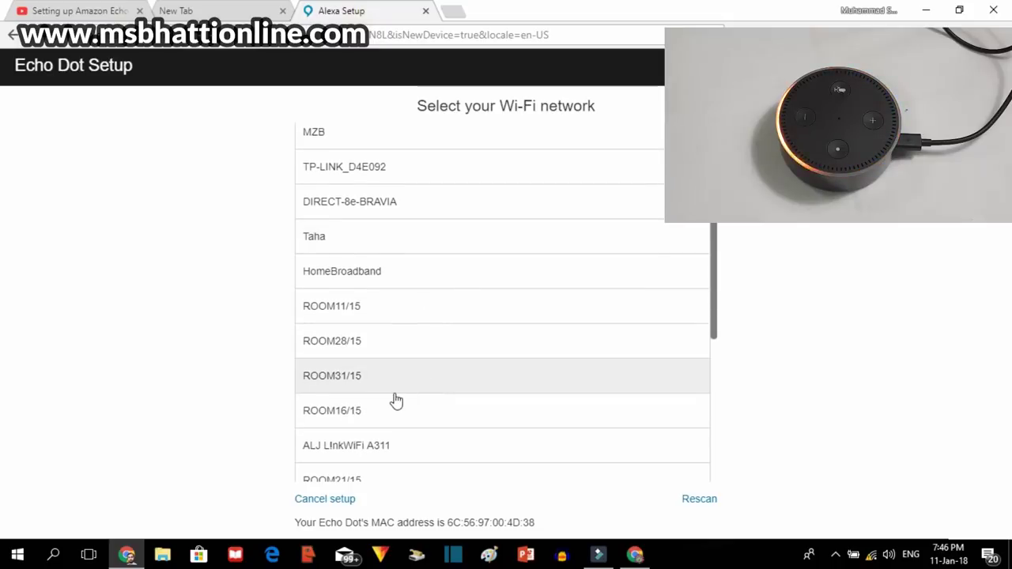
scroll(396, 401, down, 2)
scroll(396, 401, down, 2)
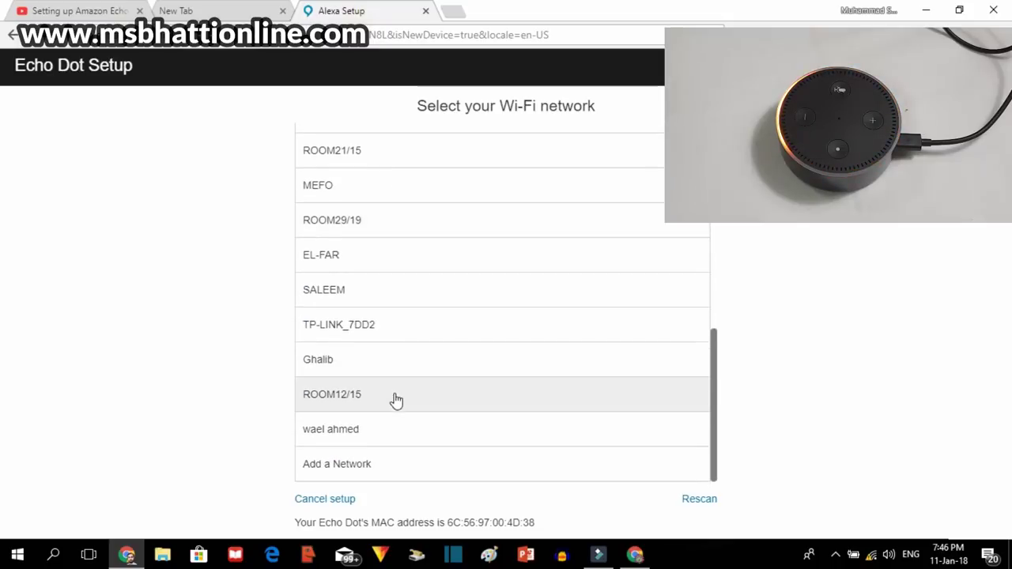
scroll(440, 416, up, 6)
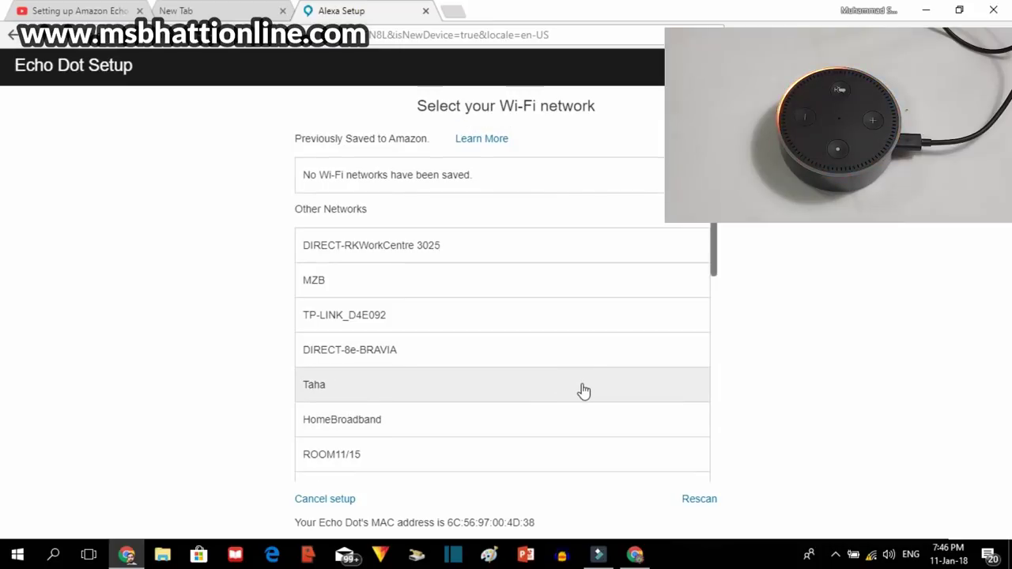
scroll(582, 390, down, 4)
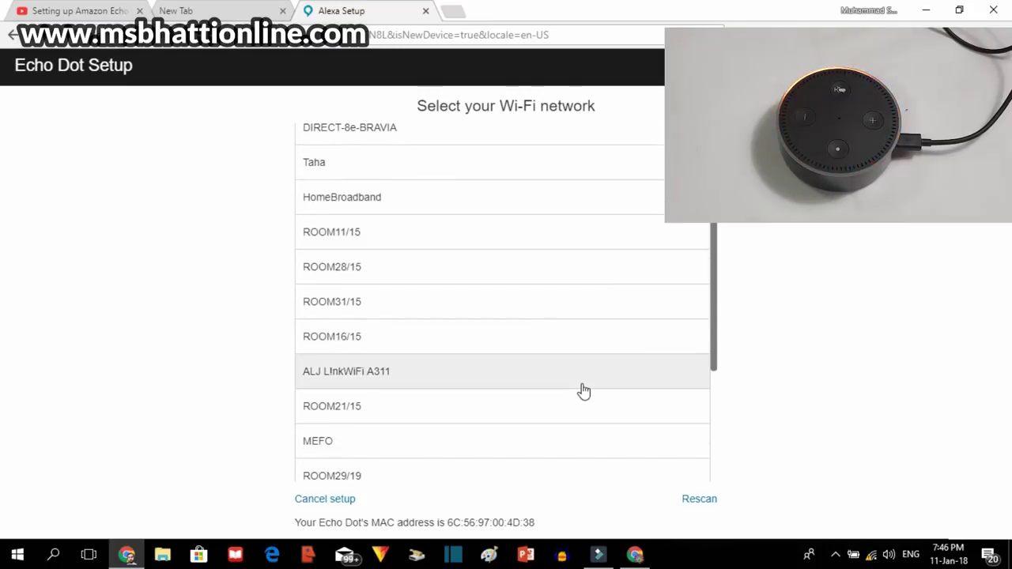
scroll(582, 390, down, 3)
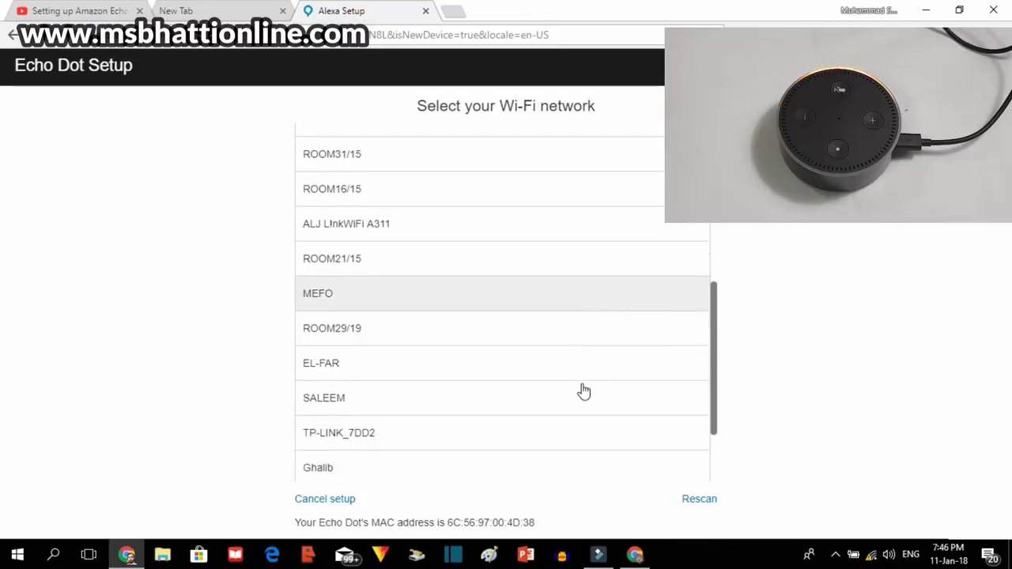
scroll(558, 415, down, 1)
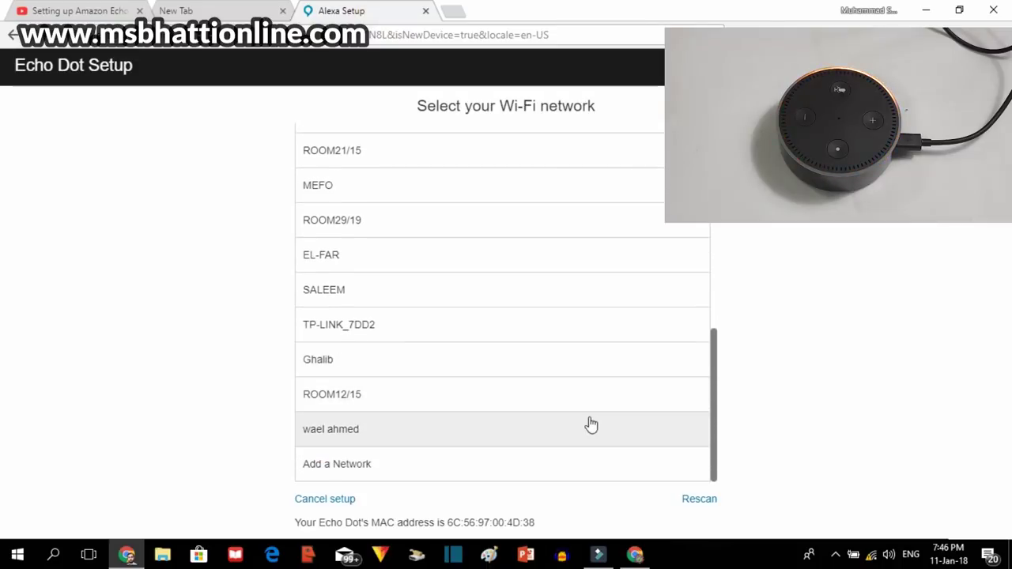
scroll(592, 423, up, 7)
scroll(595, 424, up, 1)
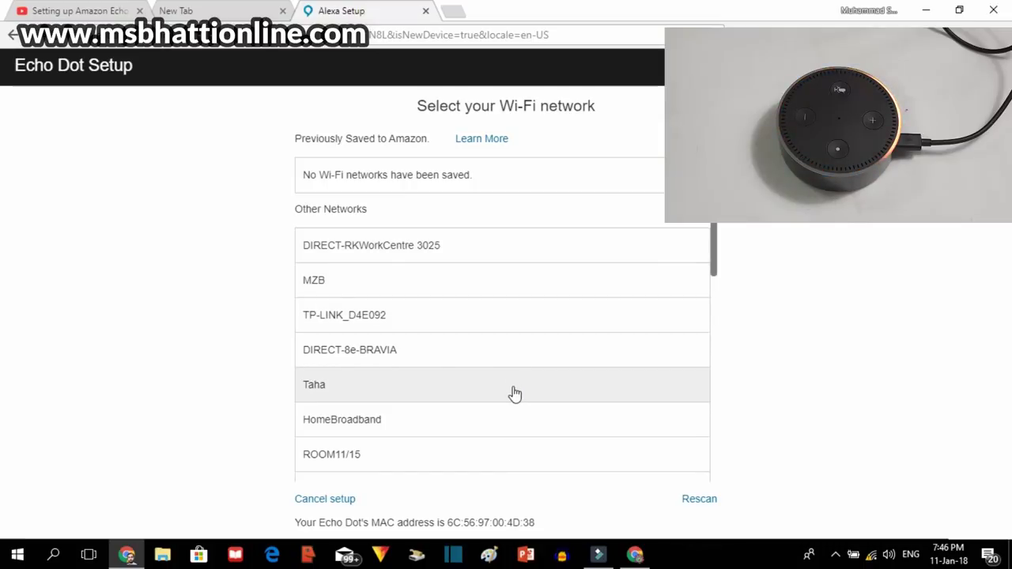
scroll(516, 395, down, 1)
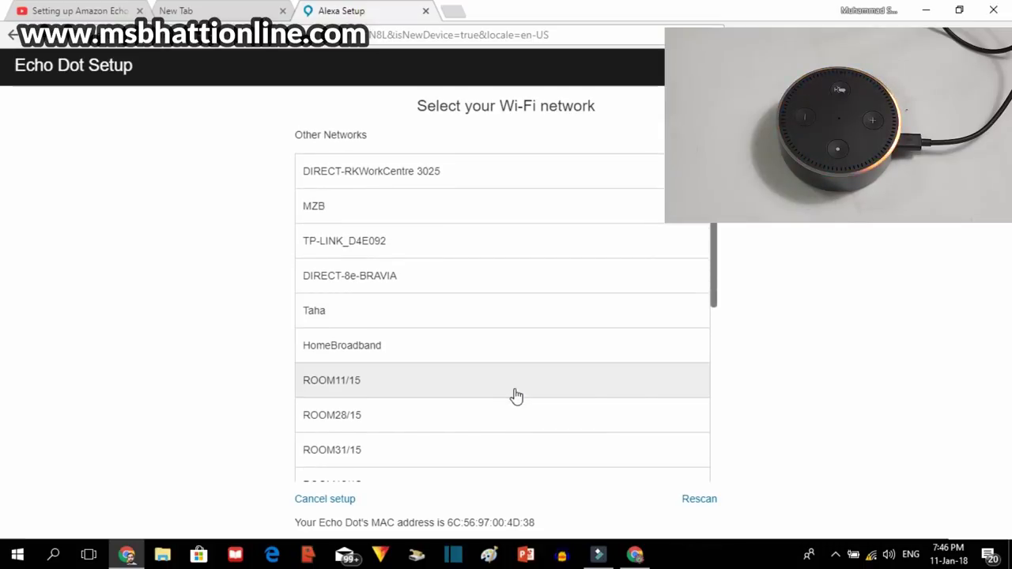
scroll(515, 396, down, 3)
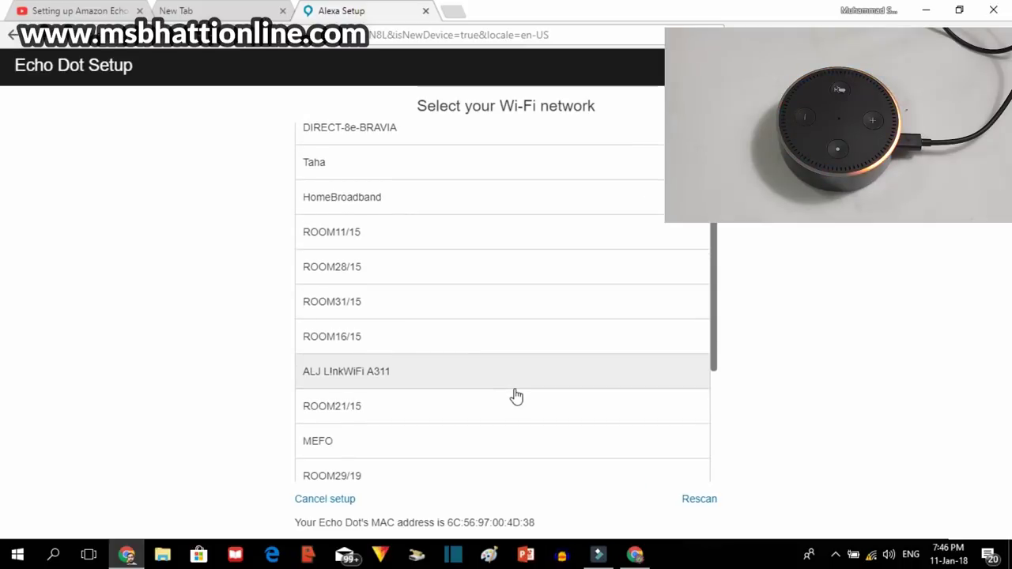
scroll(516, 395, down, 2)
scroll(515, 395, down, 2)
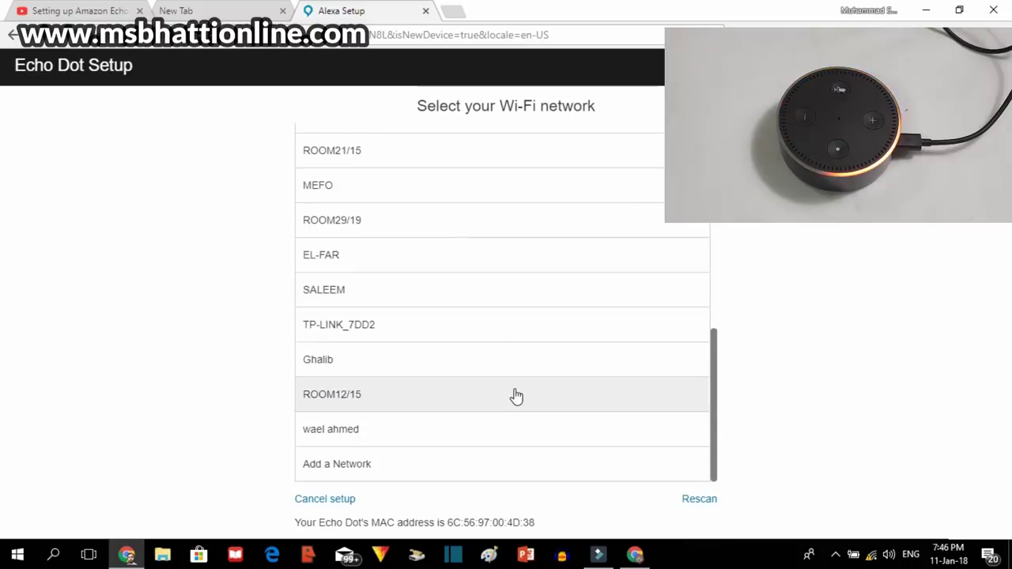
- Rescan for Wi-Fi networks and look through the refreshed list for the desired network
click(701, 499)
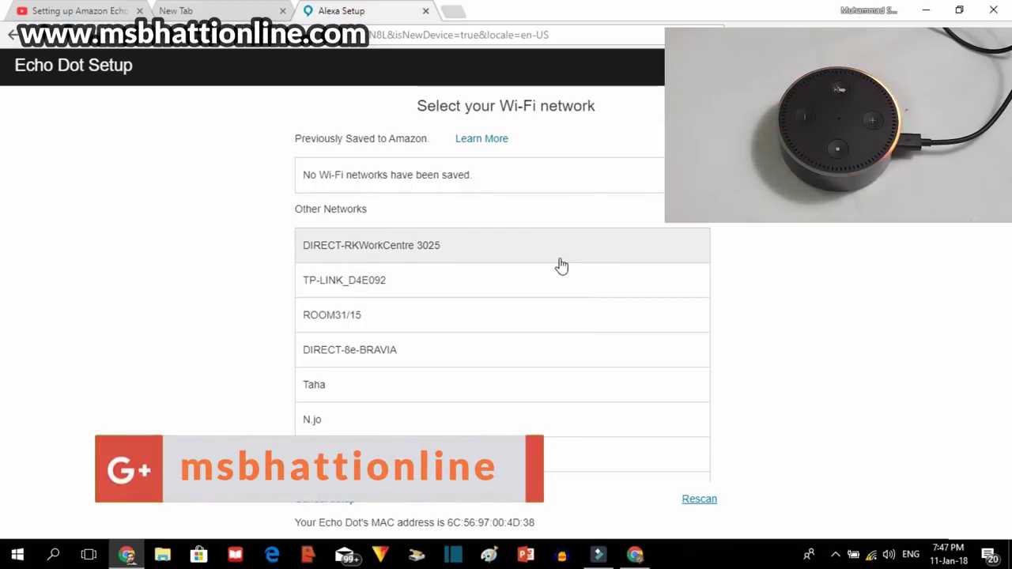
scroll(561, 266, down, 1)
scroll(561, 267, down, 2)
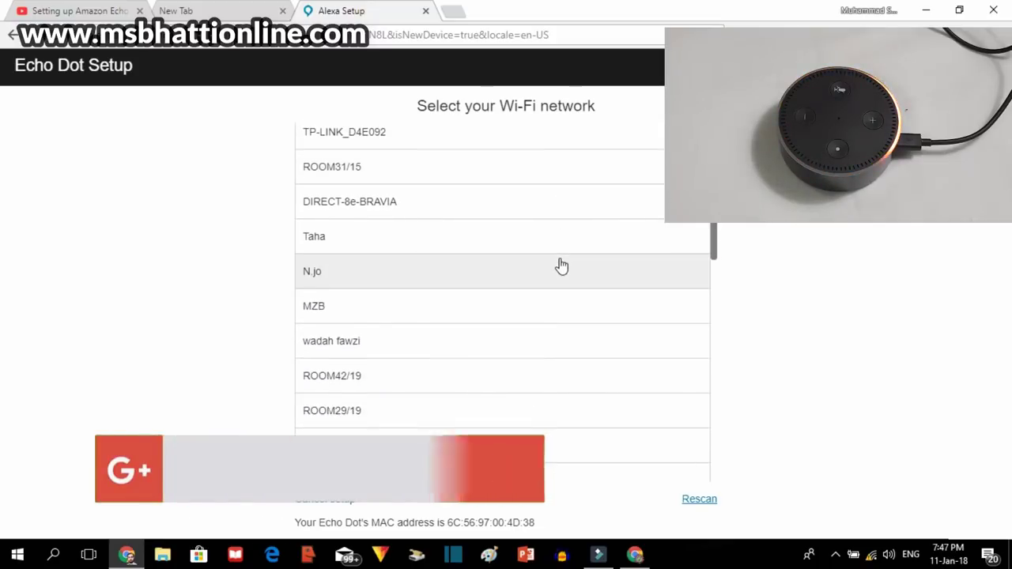
scroll(561, 266, down, 2)
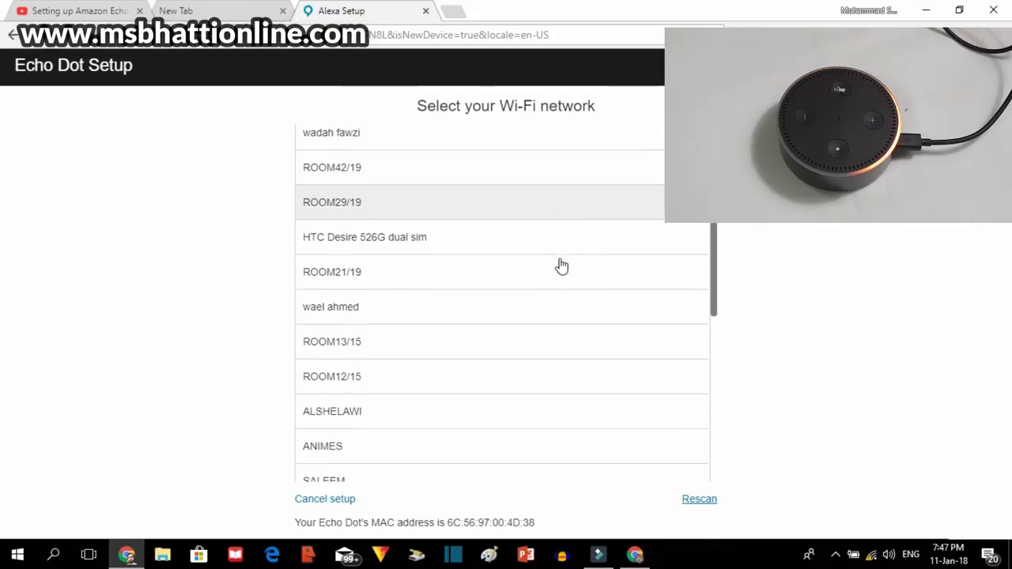
scroll(561, 266, down, 3)
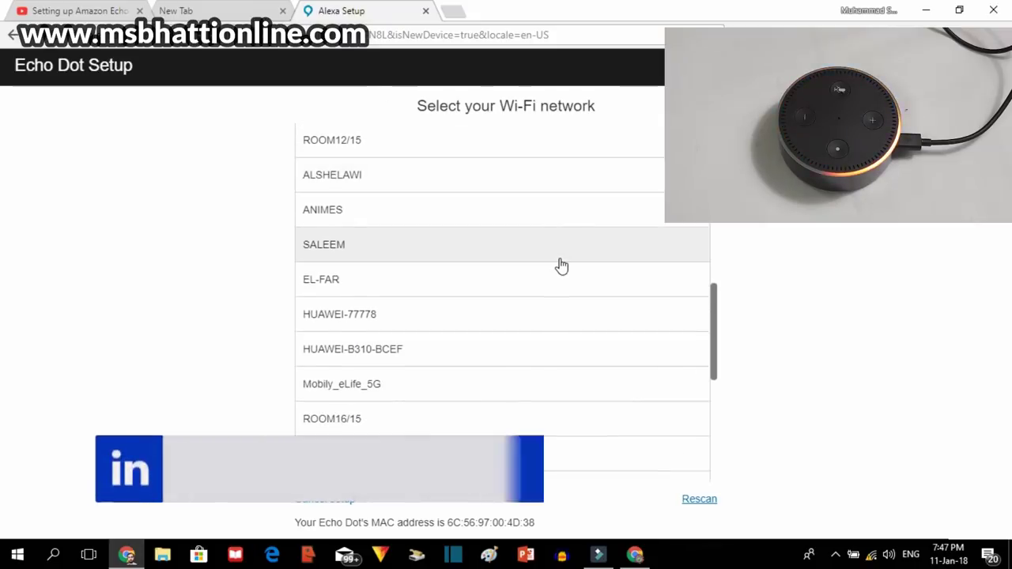
scroll(561, 266, down, 2)
scroll(561, 266, down, 3)
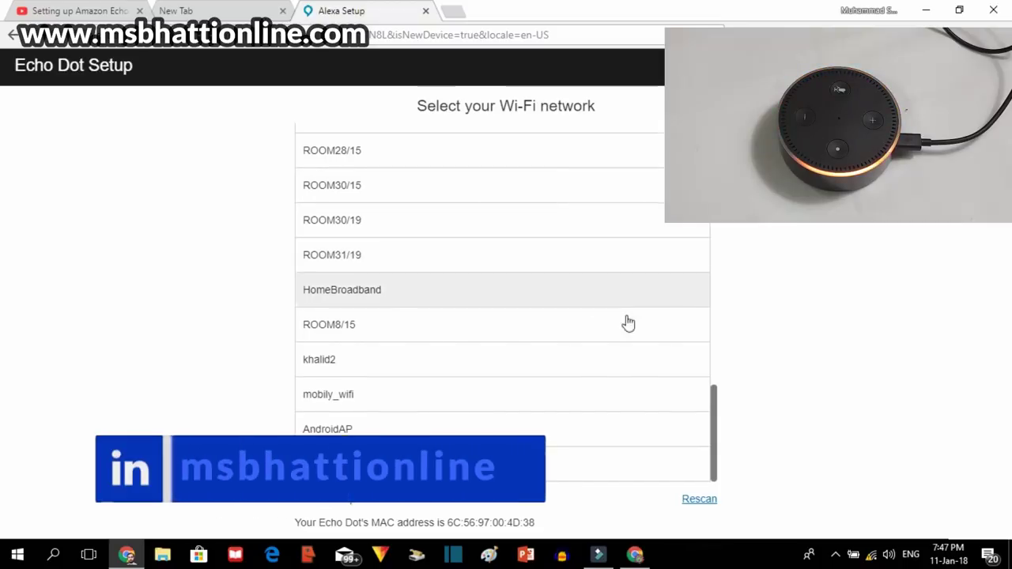
scroll(632, 324, up, 8)
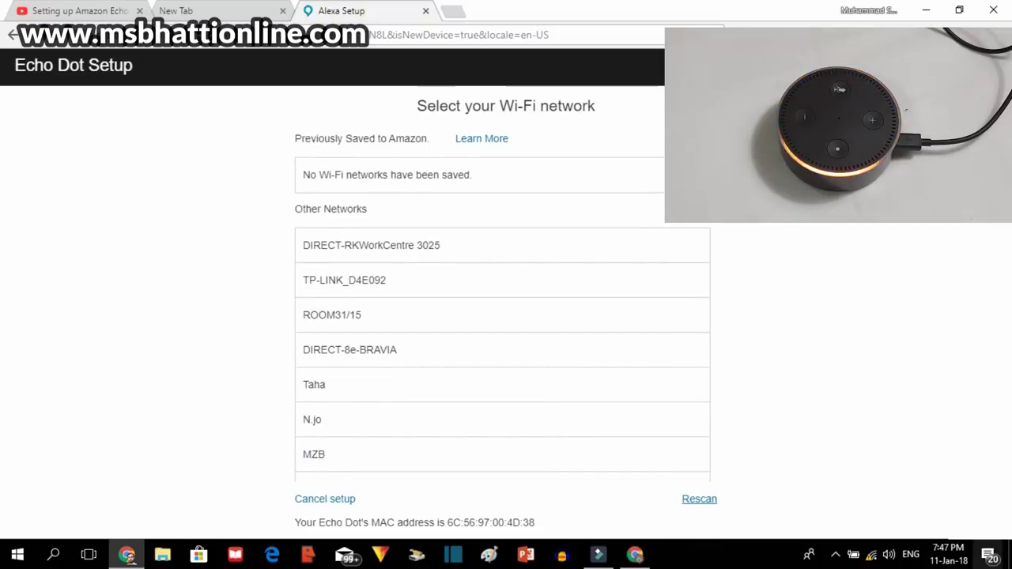
- Check the computer's own list of available Wi-Fi networks and return to the Echo Dot setup page
click(870, 555)
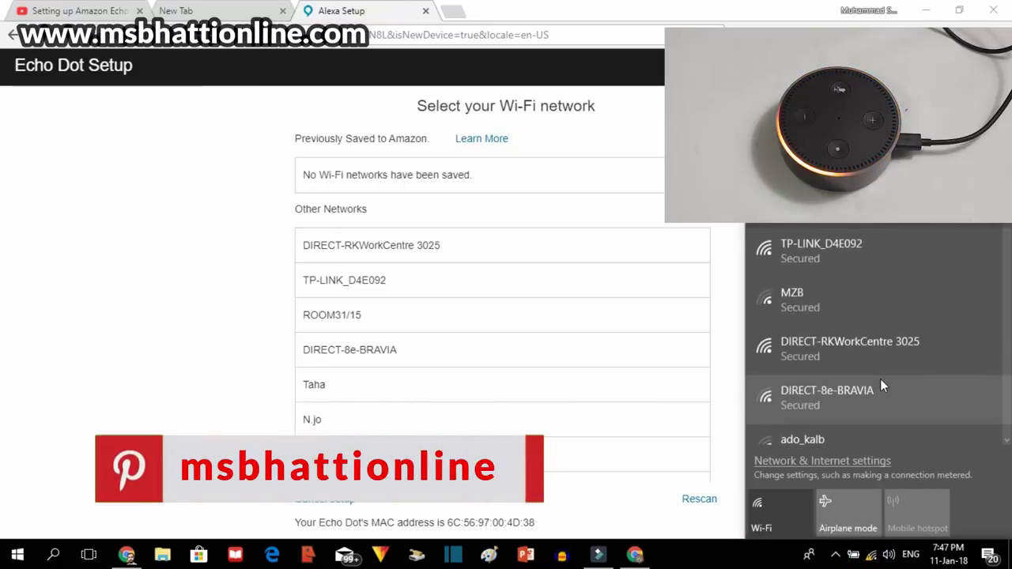
click(749, 346)
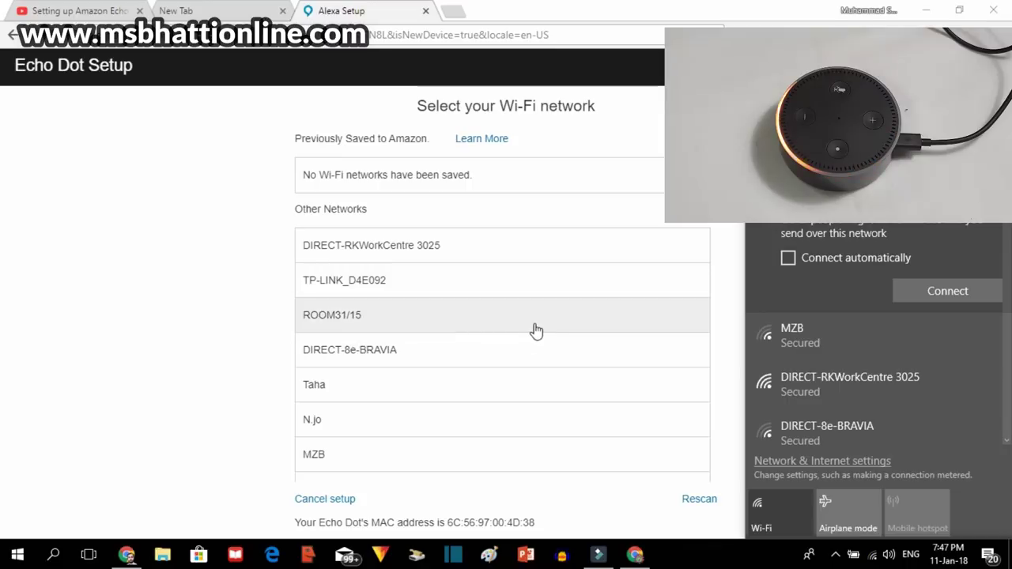
click(111, 360)
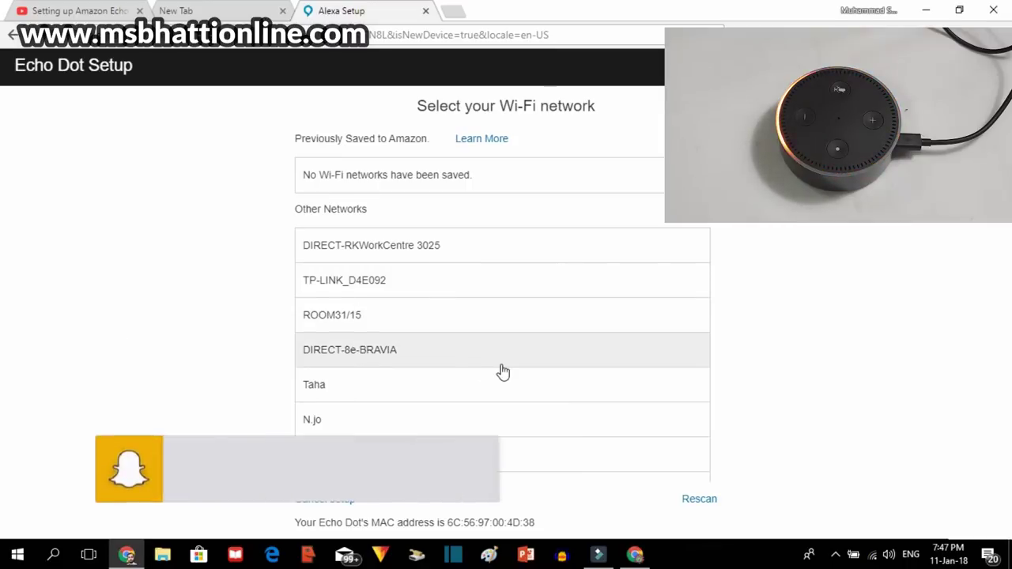
- Review the Echo Dot's network list from start to end once more and request another Wi-Fi scan
scroll(601, 402, down, 4)
scroll(600, 403, down, 6)
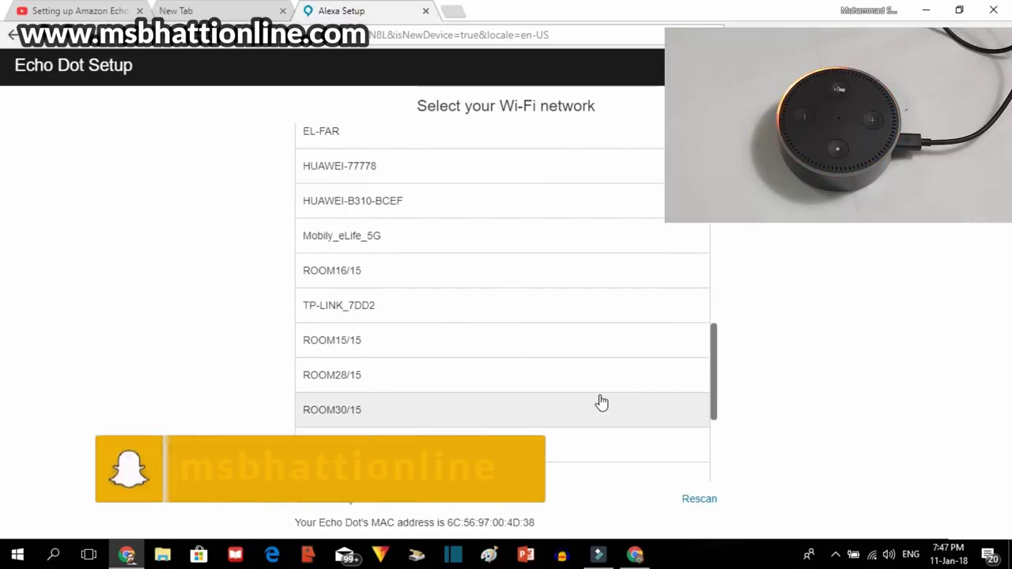
scroll(601, 402, down, 3)
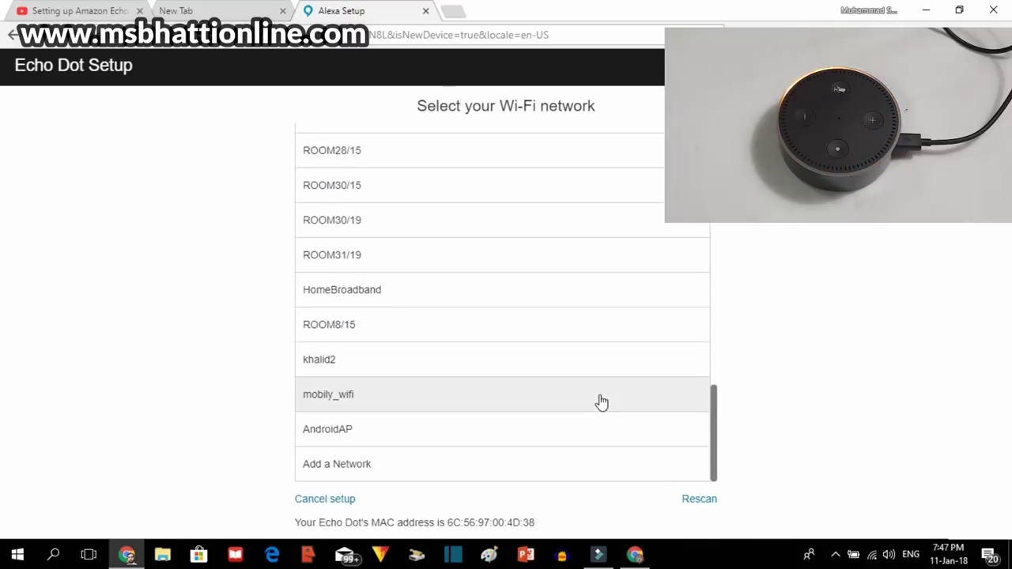
scroll(601, 402, up, 10)
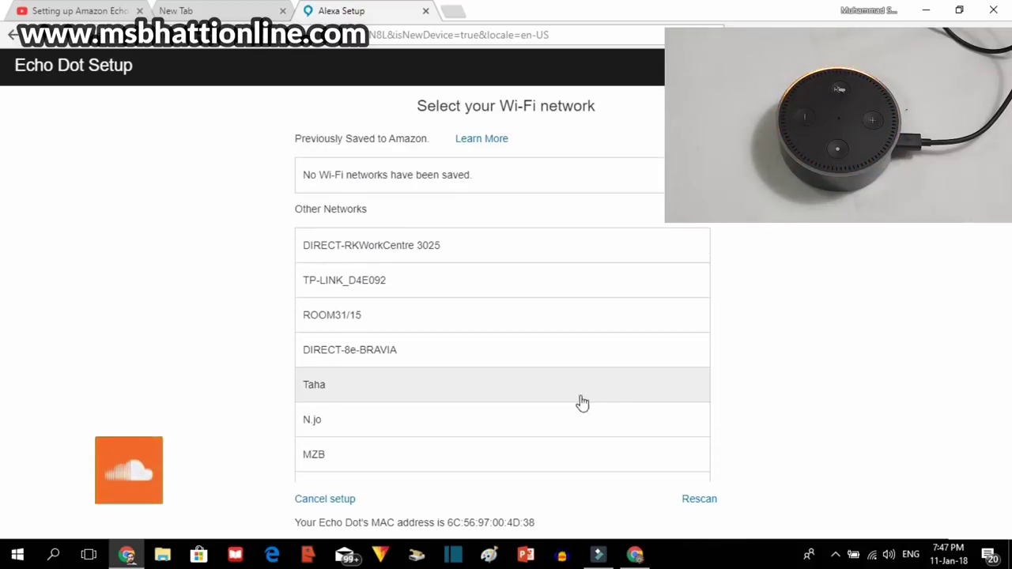
click(703, 500)
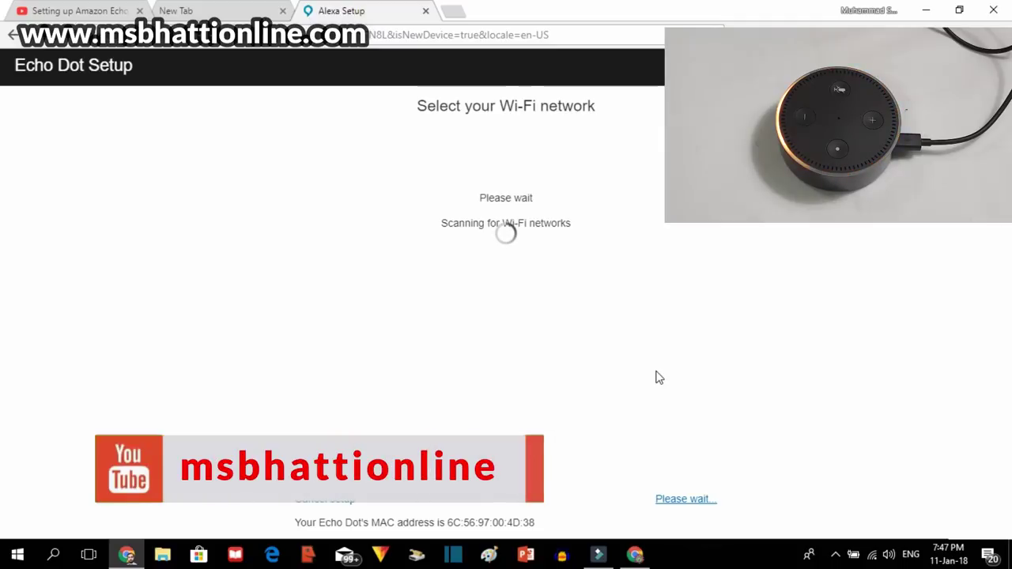
- Reconnect the computer to the Echo Dot's open Amazon-JJ8 network, retrying the connection once
click(874, 555)
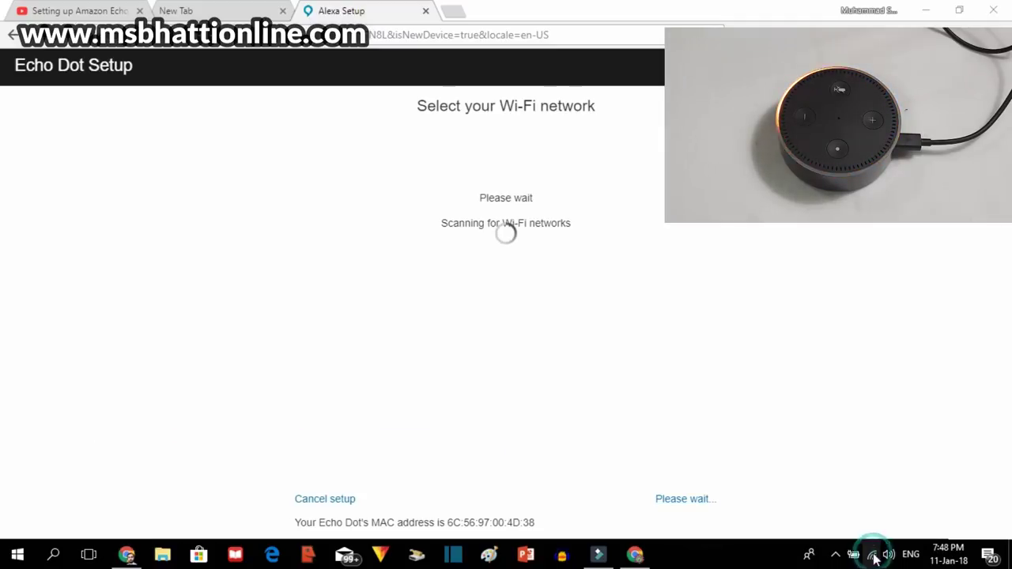
click(821, 256)
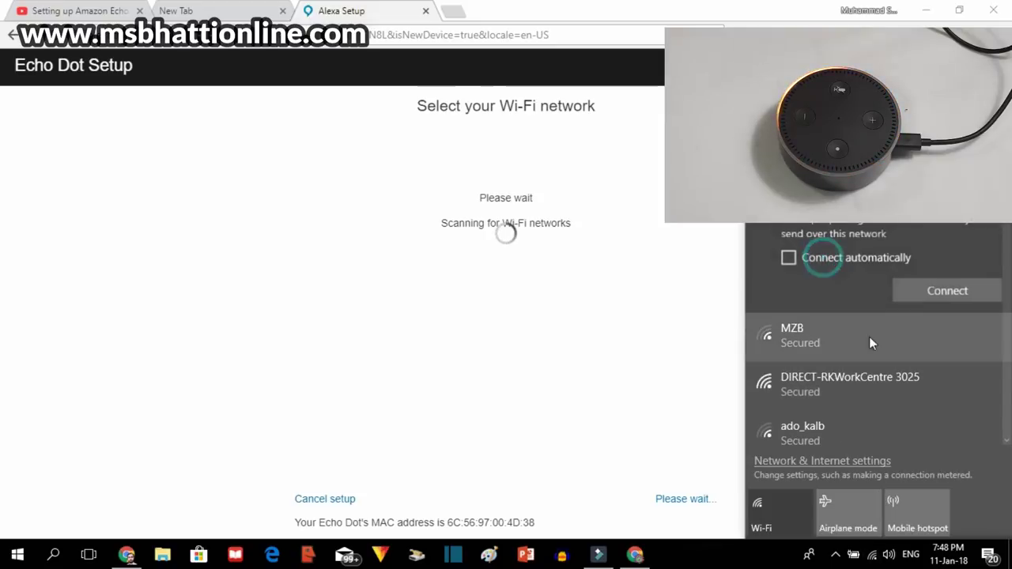
click(928, 291)
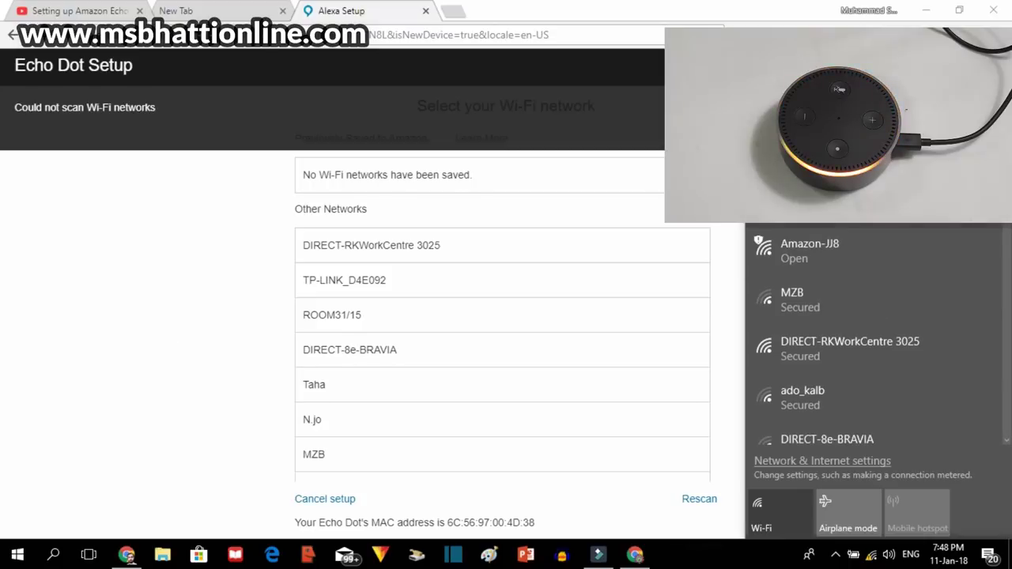
click(807, 259)
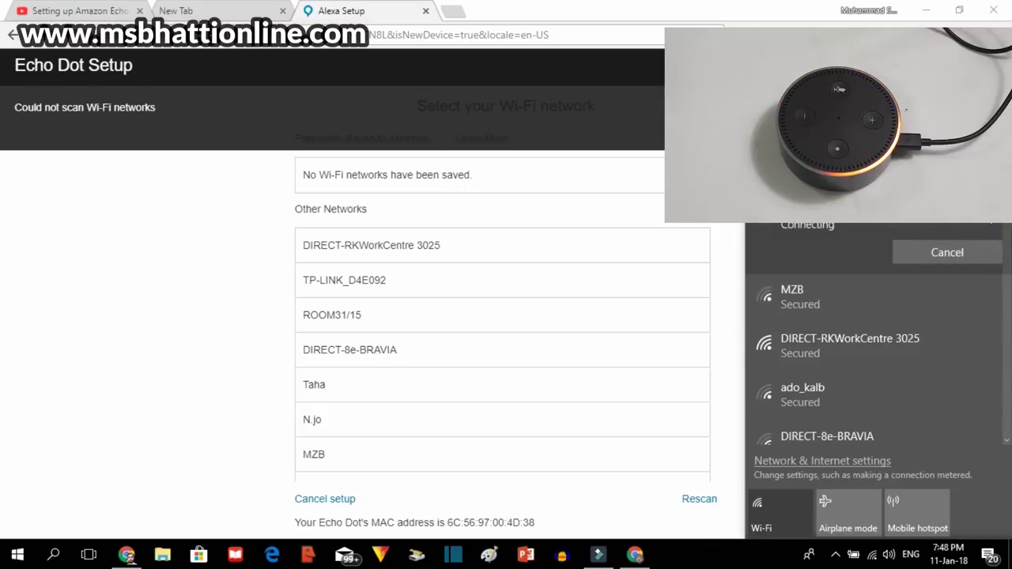
- Cancel the pending Wi-Fi connection attempt and connect the computer to the open Amazon-JJ8 network again
scroll(1002, 229, down, 3)
scroll(1002, 230, down, 2)
scroll(1003, 228, up, 5)
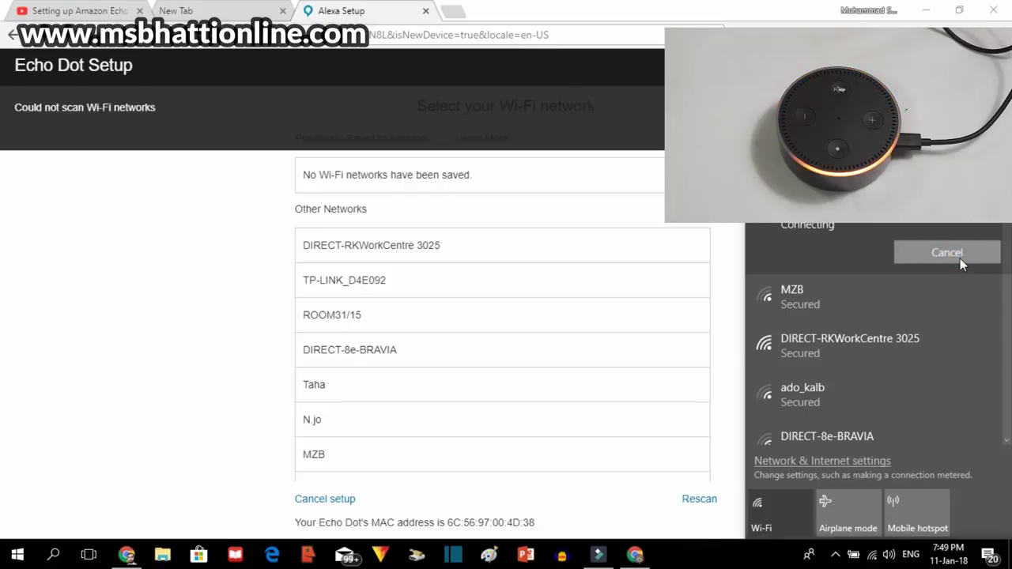
click(961, 264)
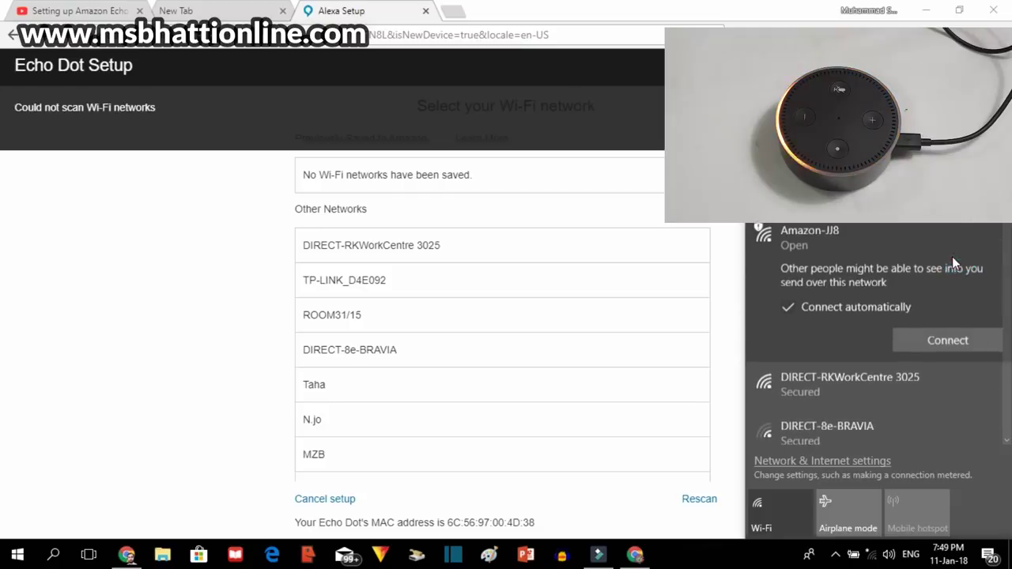
click(970, 340)
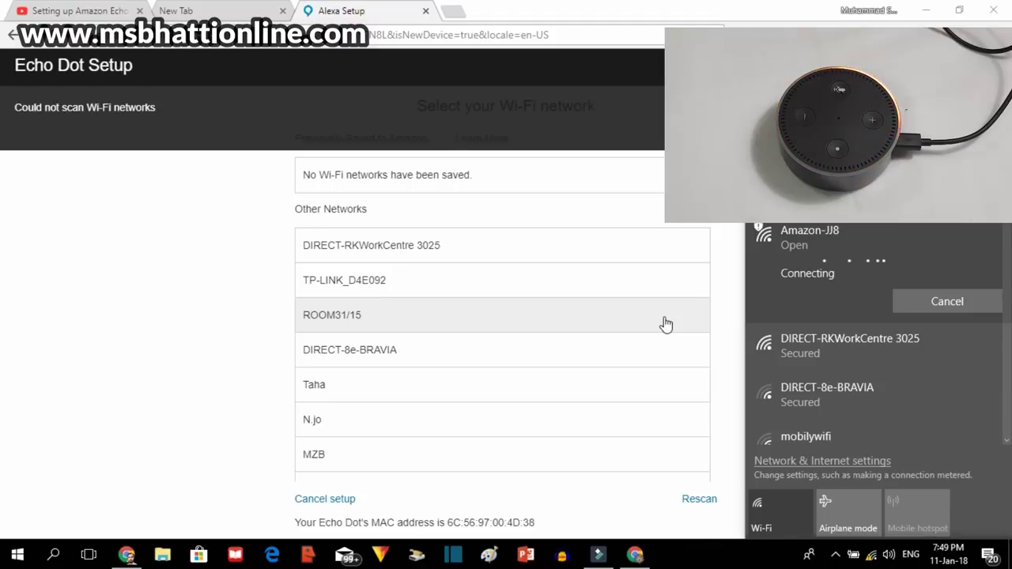
click(118, 297)
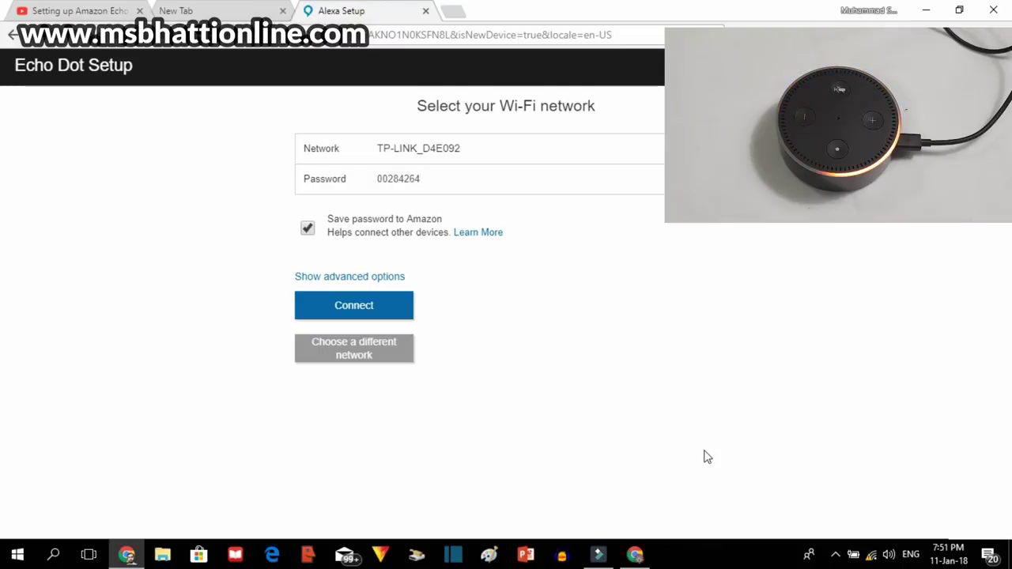
- Connect the Echo Dot to the TP-LINK_D4E092 network with its password saved to Amazon, and reconnect the computer to its regular Wi-Fi network
click(389, 313)
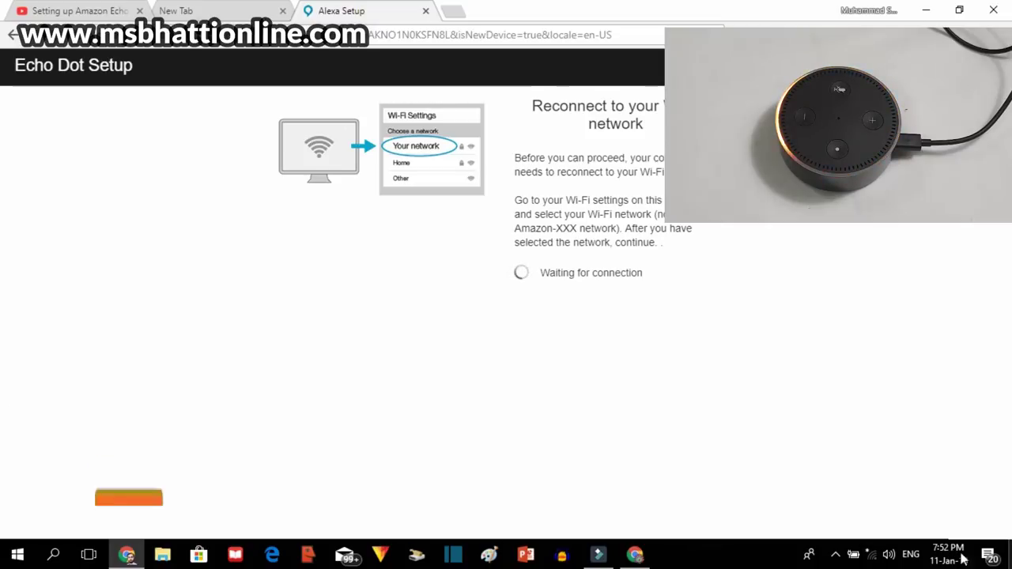
click(871, 558)
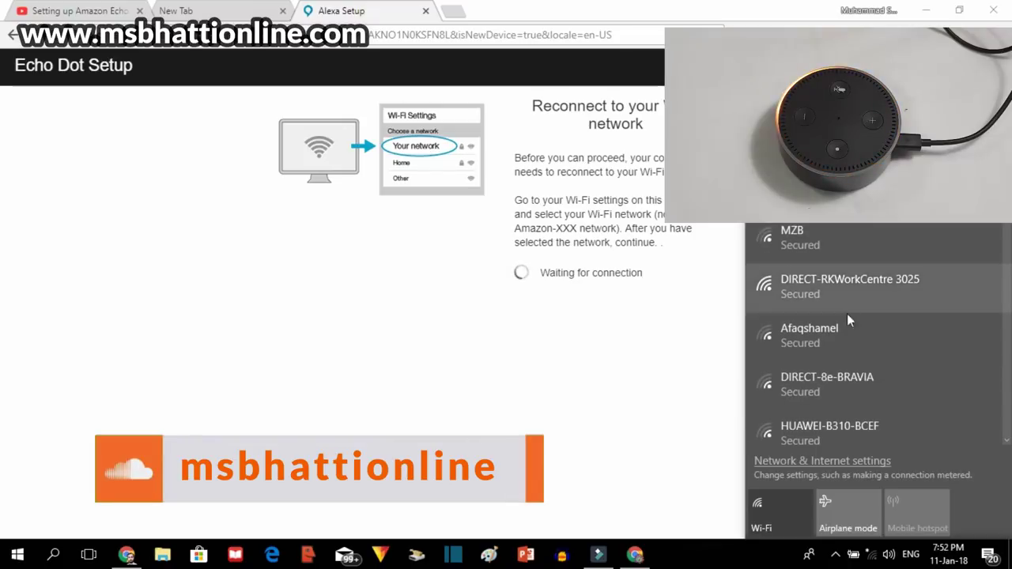
click(829, 185)
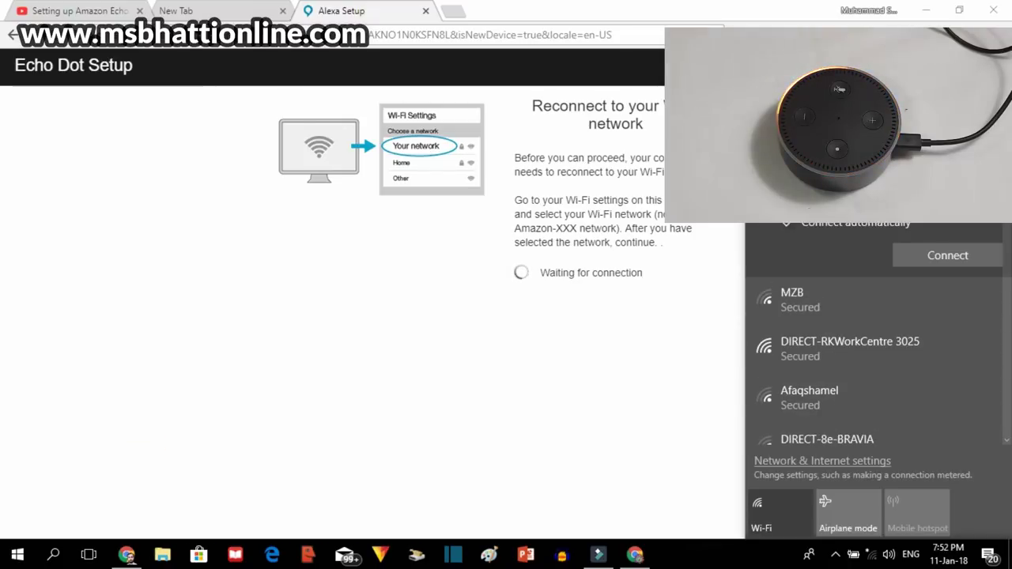
click(923, 257)
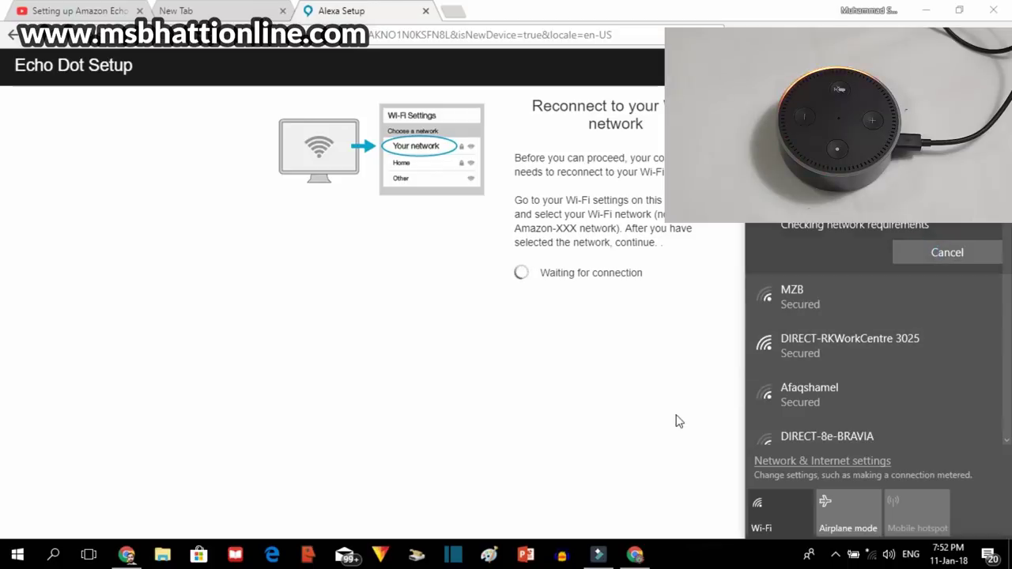